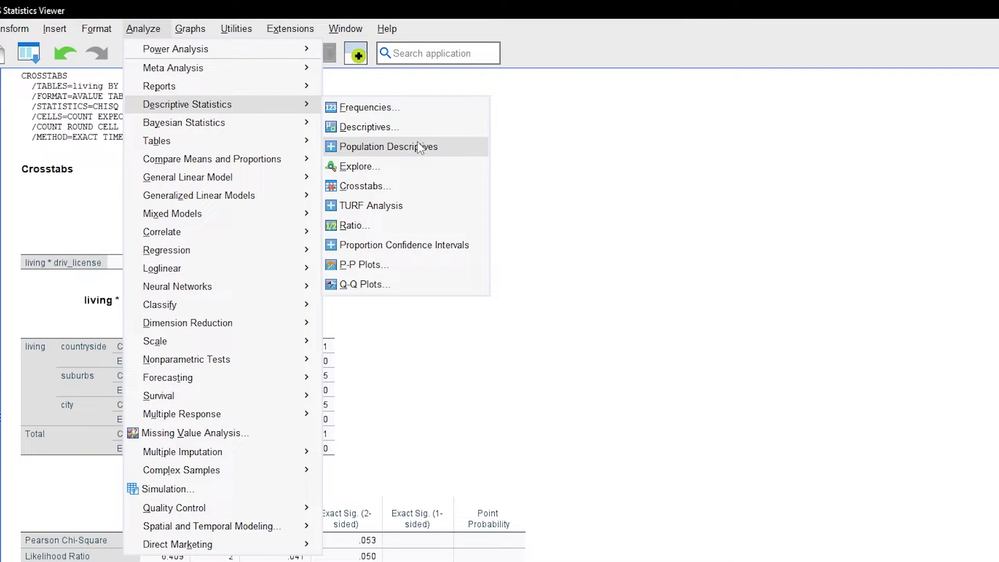
Step: Rerun the living by driv_license crosstab with adjusted standardized residuals in the cells
{"action": "left_click", "coordinate": [419, 189]}
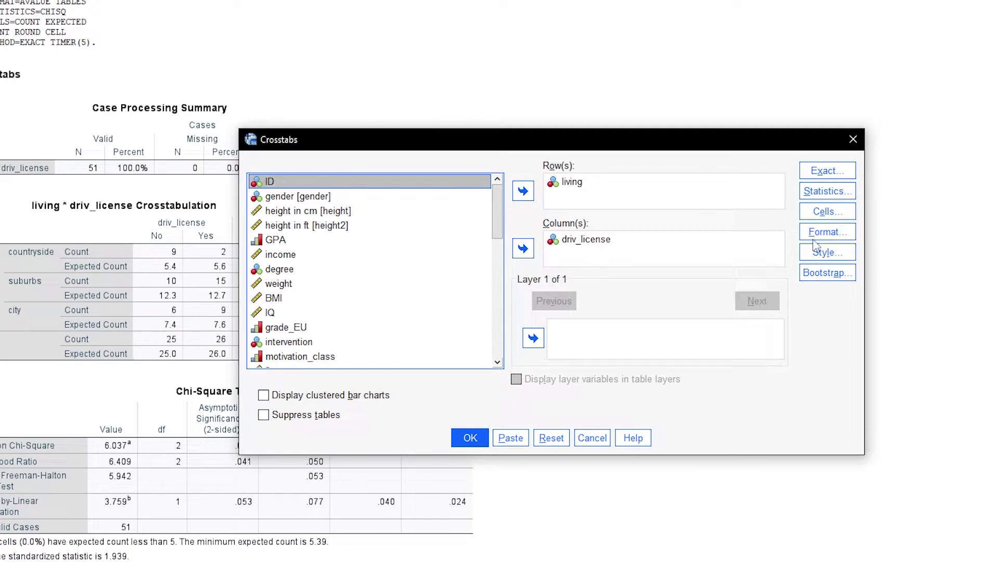
{"action": "left_click", "coordinate": [827, 212]}
{"action": "left_click", "coordinate": [542, 329]}
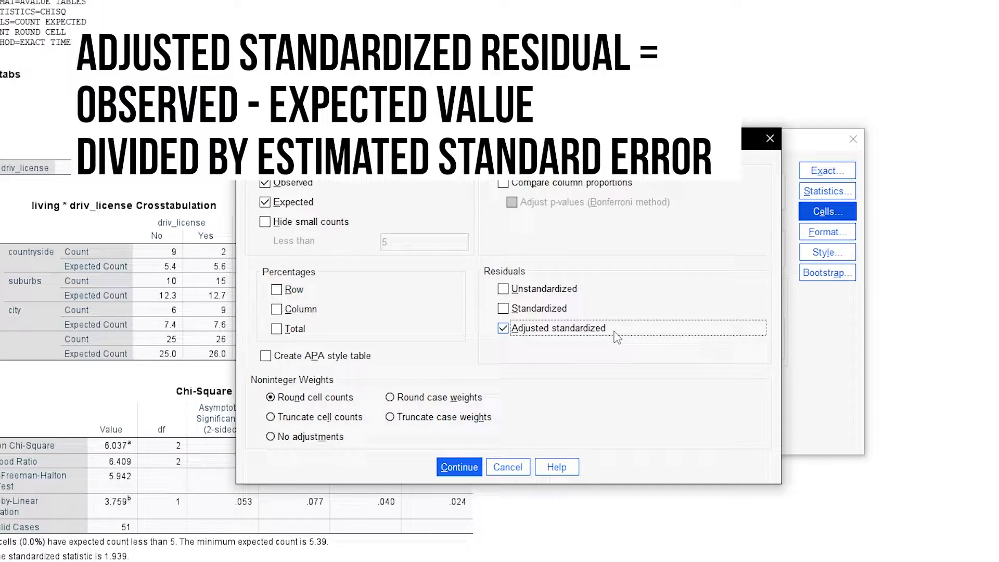
{"action": "left_click", "coordinate": [458, 468]}
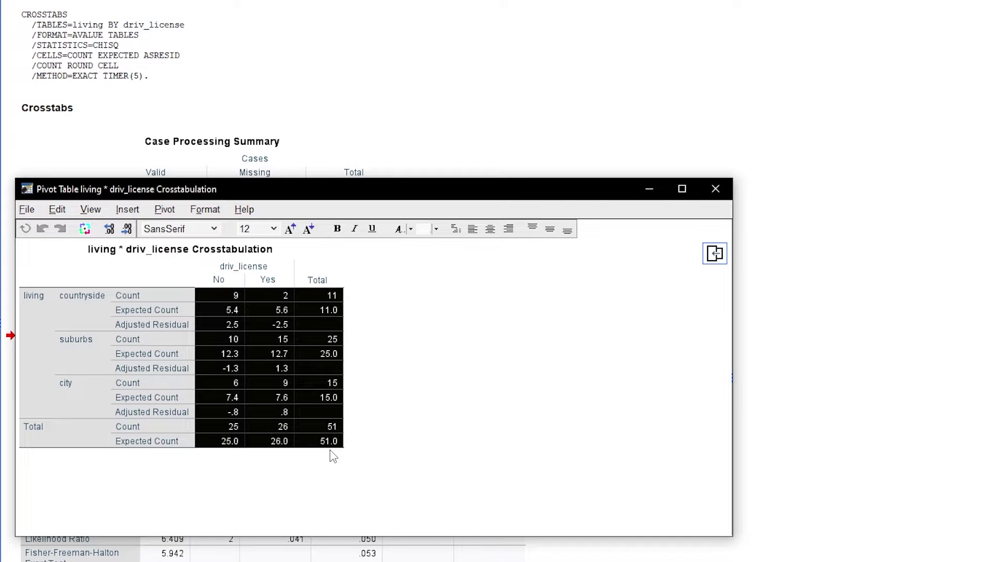
Step: Show the crosstab's cell values to five decimal places
{"action": "left_click", "coordinate": [127, 228]}
{"action": "left_click", "coordinate": [128, 229]}
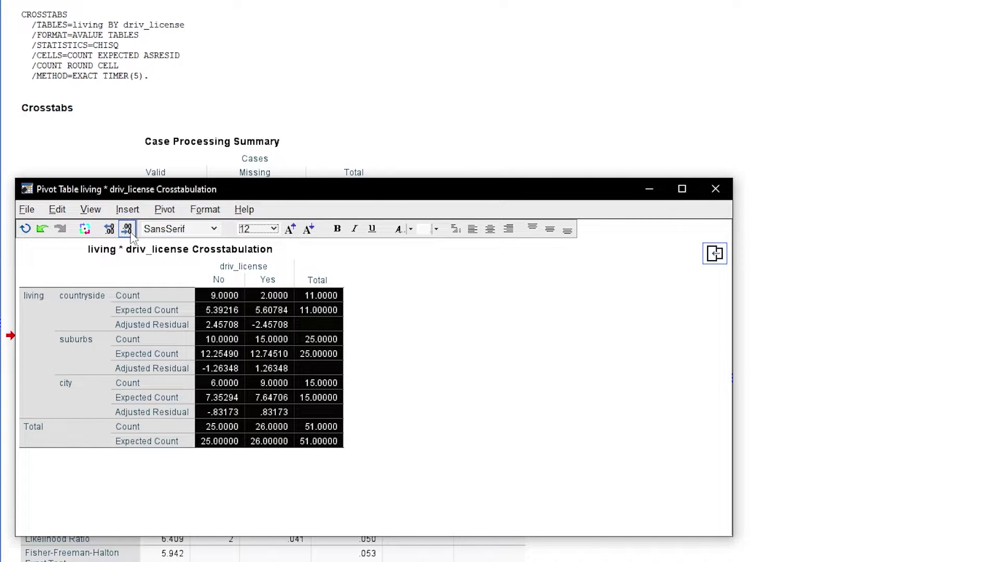
{"action": "left_click", "coordinate": [715, 188]}
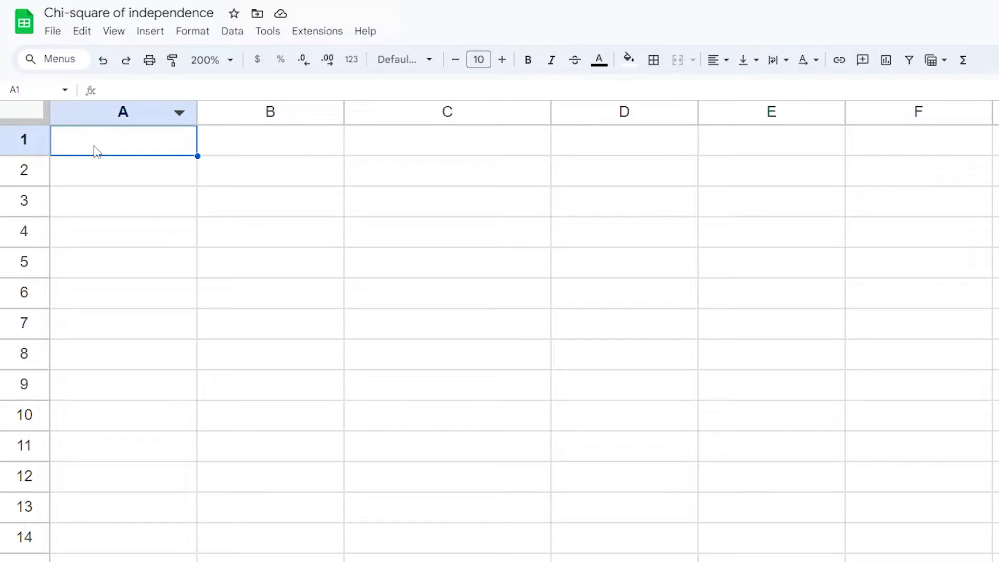
Step: Paste the crosstab as values only at A1 and give the table all borders
{"action": "right_click", "coordinate": [94, 149]}
{"action": "mouse_move", "coordinate": [154, 231]}
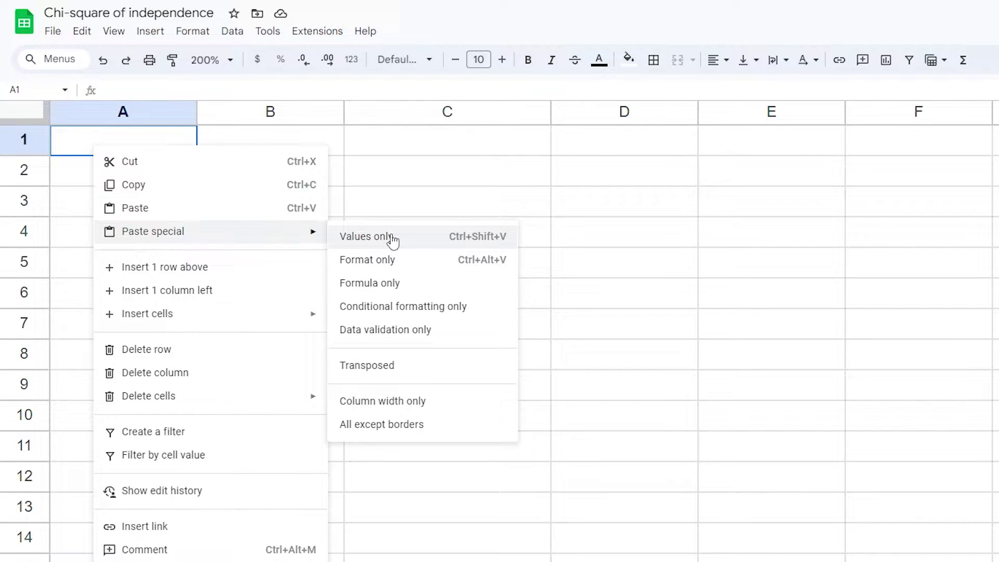
{"action": "left_click", "coordinate": [367, 237]}
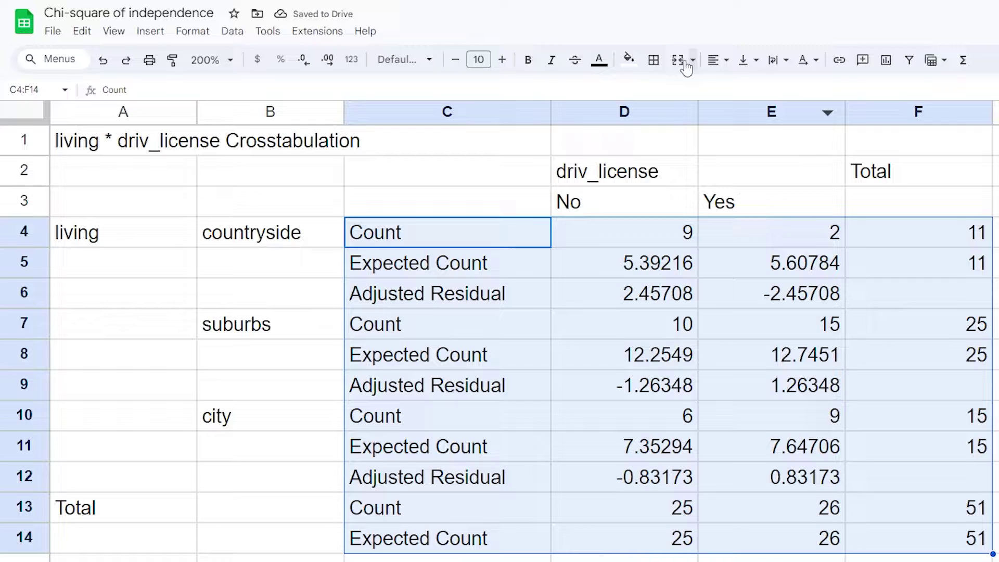
{"action": "left_click", "coordinate": [653, 59]}
{"action": "left_click", "coordinate": [662, 91]}
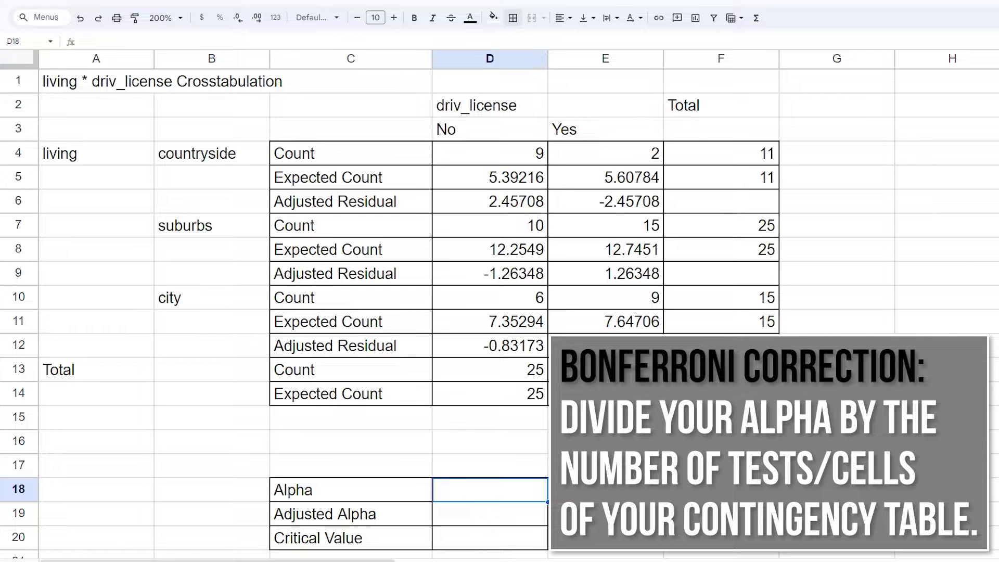
{"action": "type", "text": ".05"}
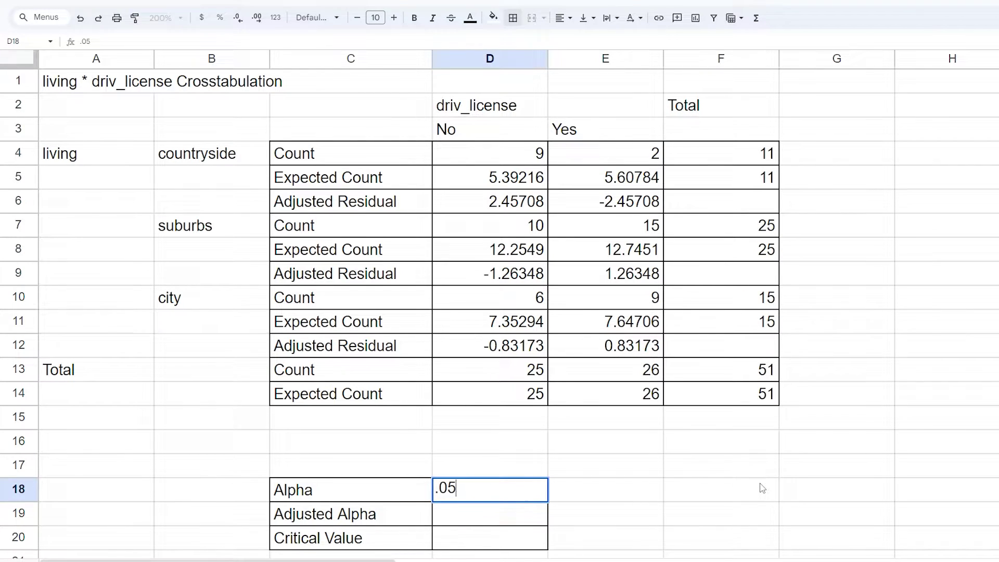
Step: Enter Alpha 0.05 in D18 and Adjusted Alpha =D18/6 (0.008333333) in D19
{"action": "key", "text": "Return"}
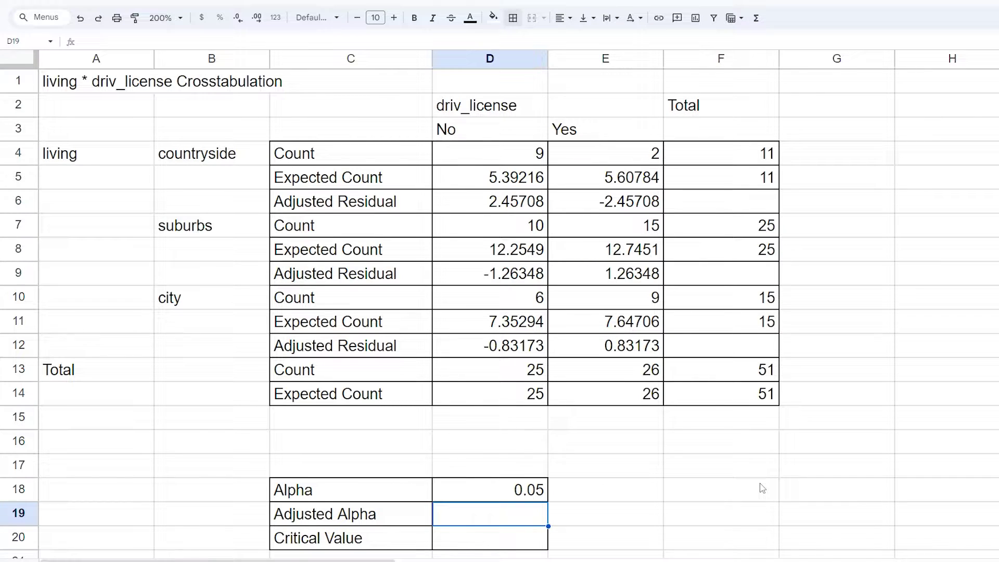
{"action": "type", "text": "="}
{"action": "key", "text": "Up"}
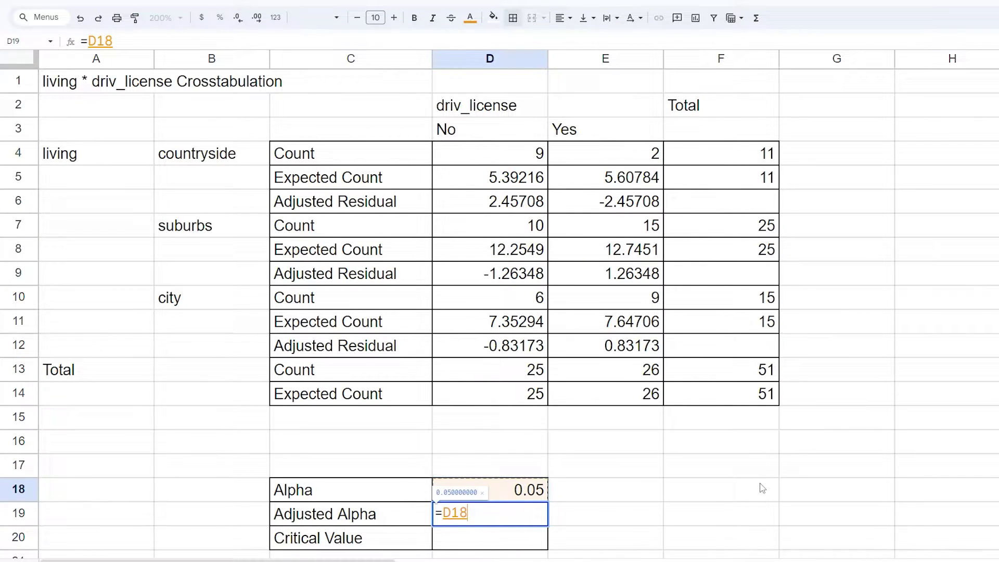
{"action": "type", "text": "/"}
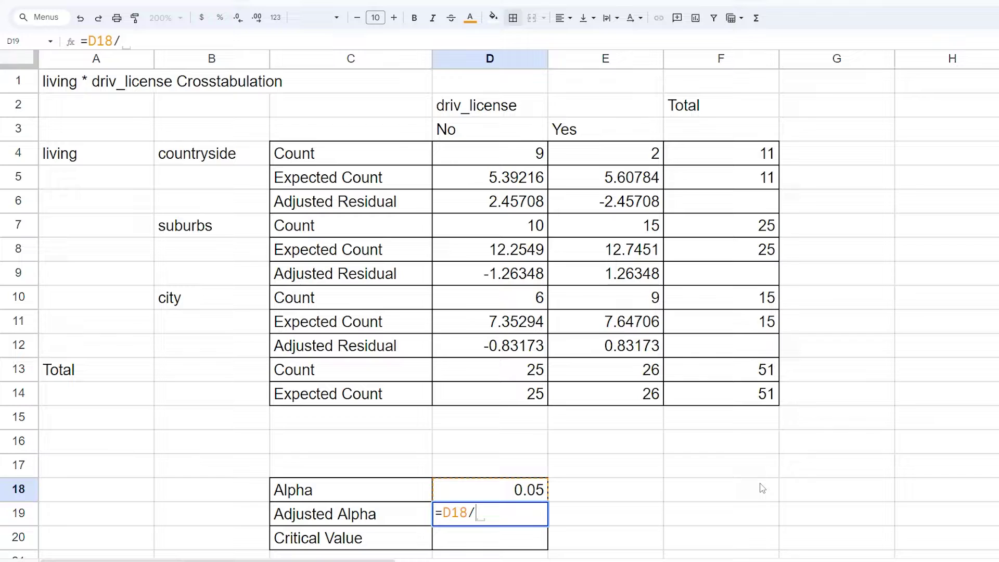
{"action": "type", "text": "6"}
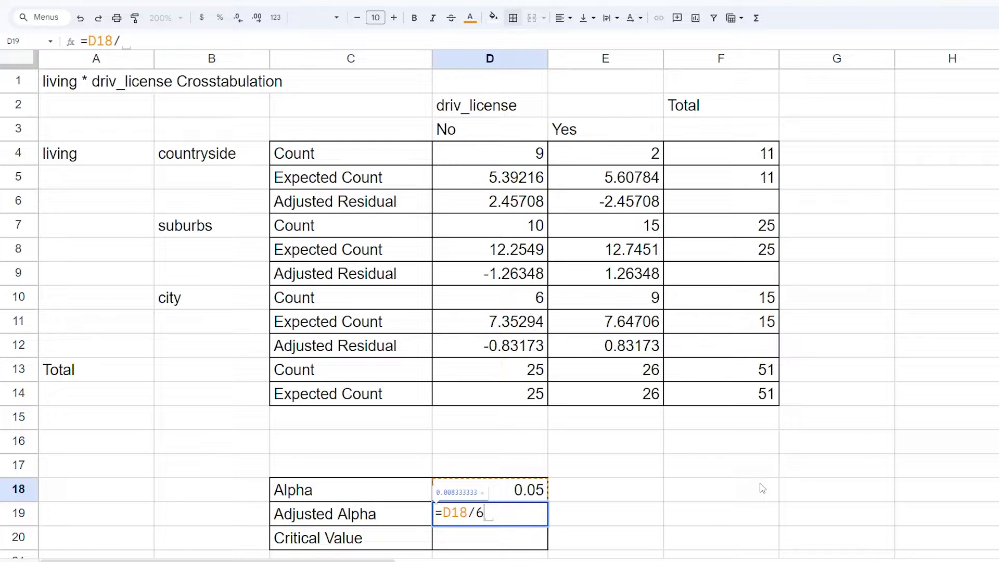
{"action": "key", "text": "Return"}
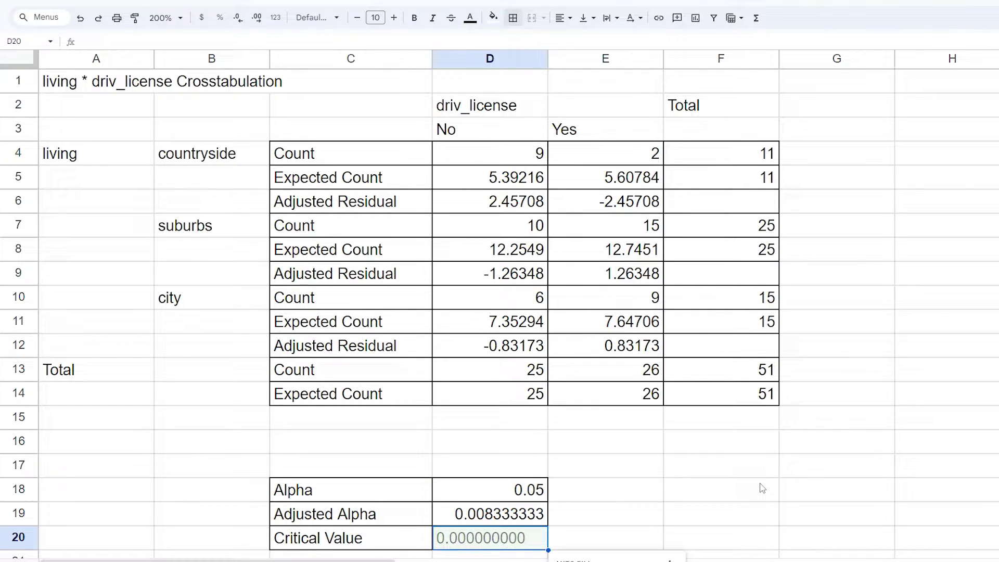
{"action": "key", "text": "Escape"}
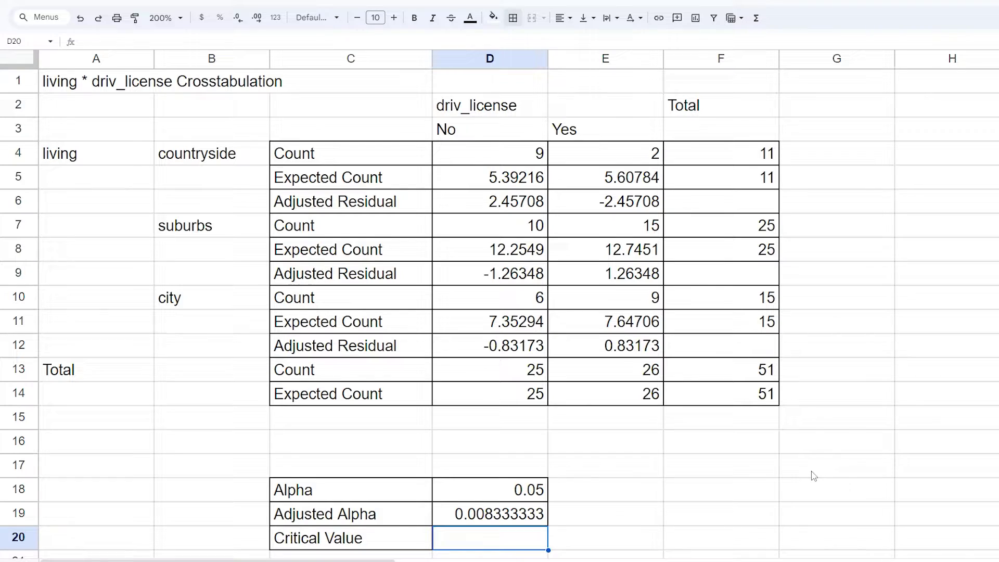
{"action": "scroll", "coordinate": [804, 469], "scroll_direction": "down", "scroll_amount": 1}
{"action": "scroll", "coordinate": [812, 477], "scroll_direction": "up", "scroll_amount": 1}
{"action": "type", "text": "=NORM"}
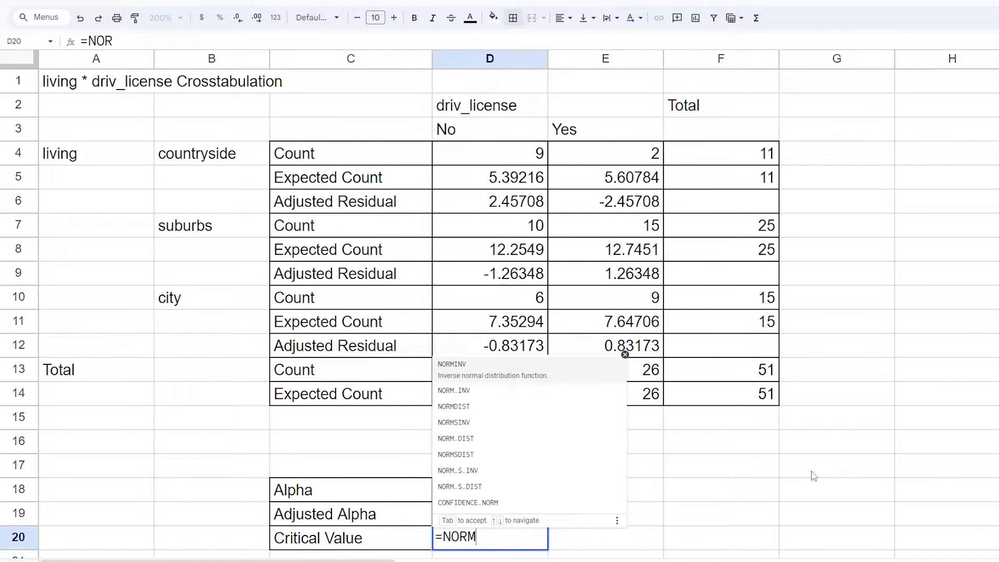
{"action": "type", "text": "SINV("}
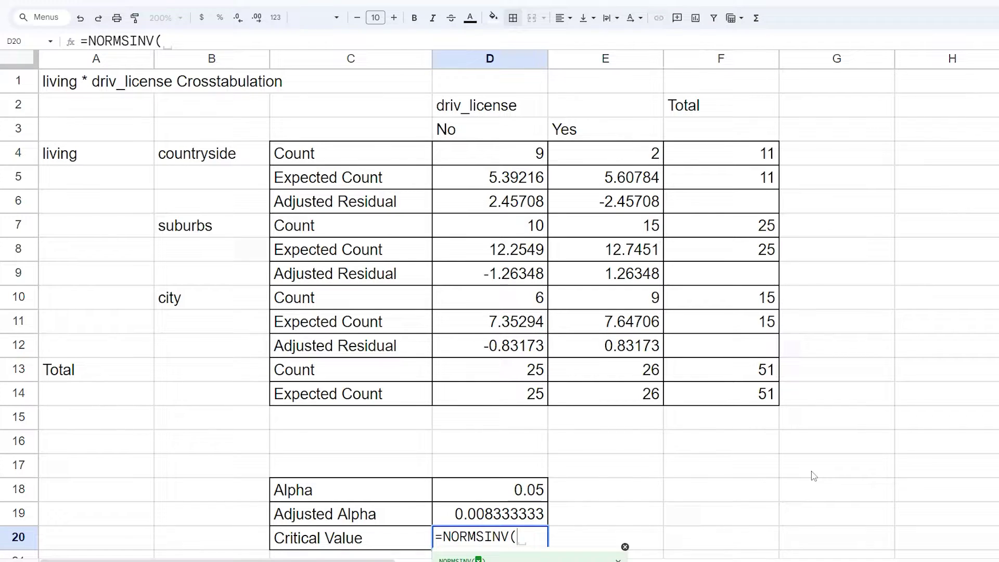
{"action": "type", "text": "D19"}
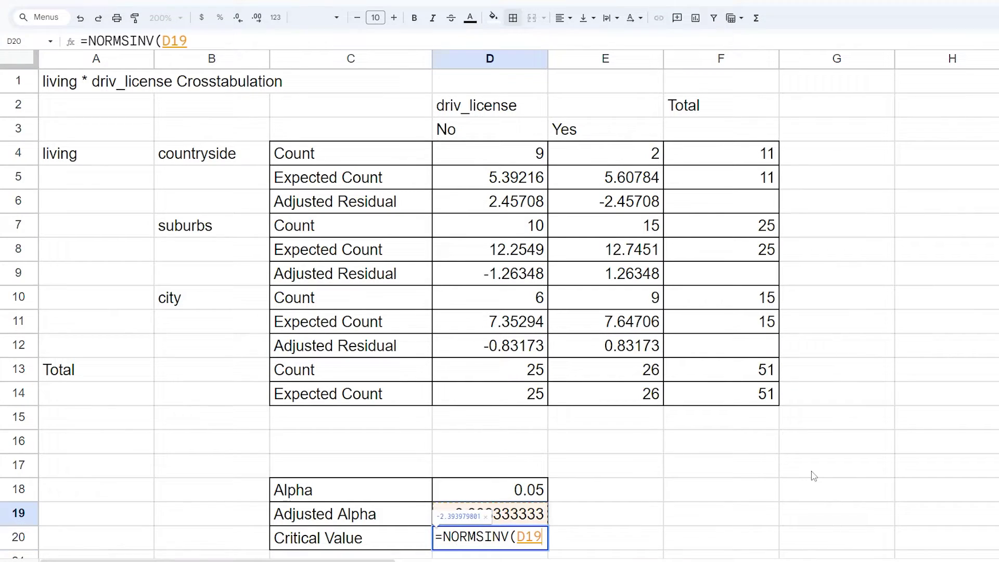
{"action": "type", "text": "/2)"}
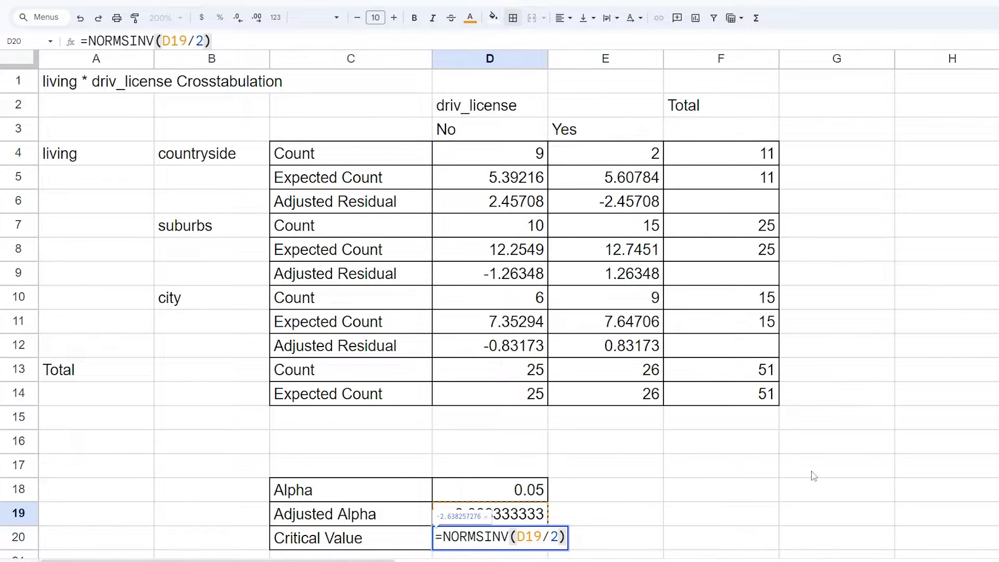
Step: Compute the Critical Value -2.638257276 and select the countryside adjusted residuals in D6:E6
{"action": "key", "text": "Return"}
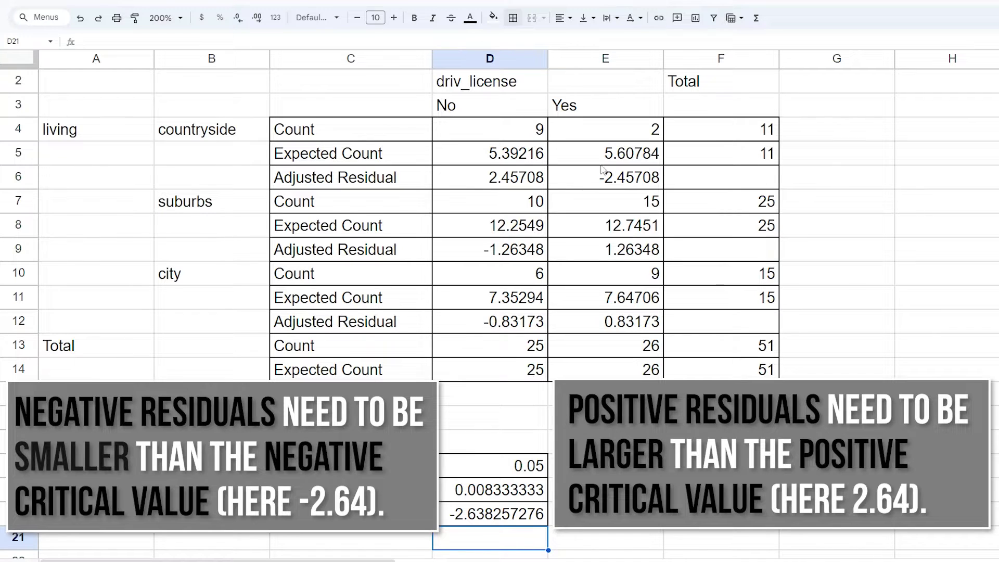
{"action": "left_click_drag", "start_coordinate": [519, 181], "coordinate": [605, 178]}
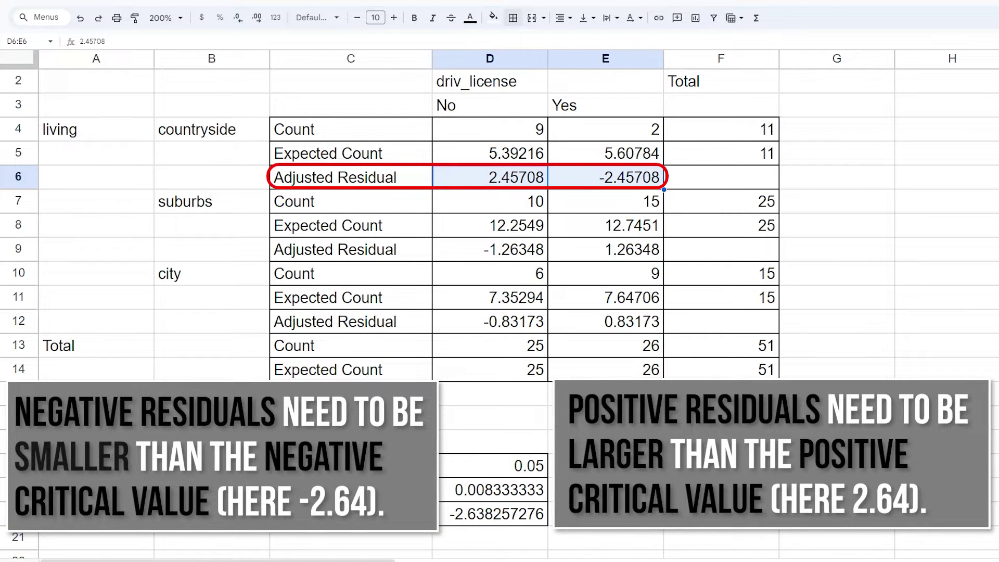